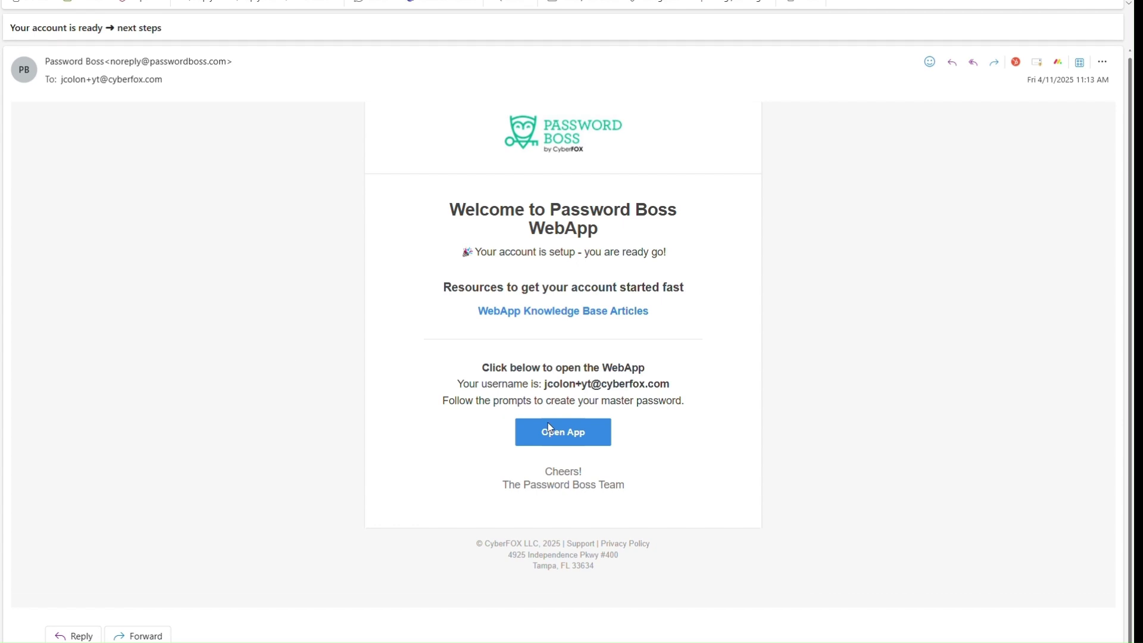
Open the WebApp from the email and sign in with the account email and emailed verification code
left_click(575, 440)
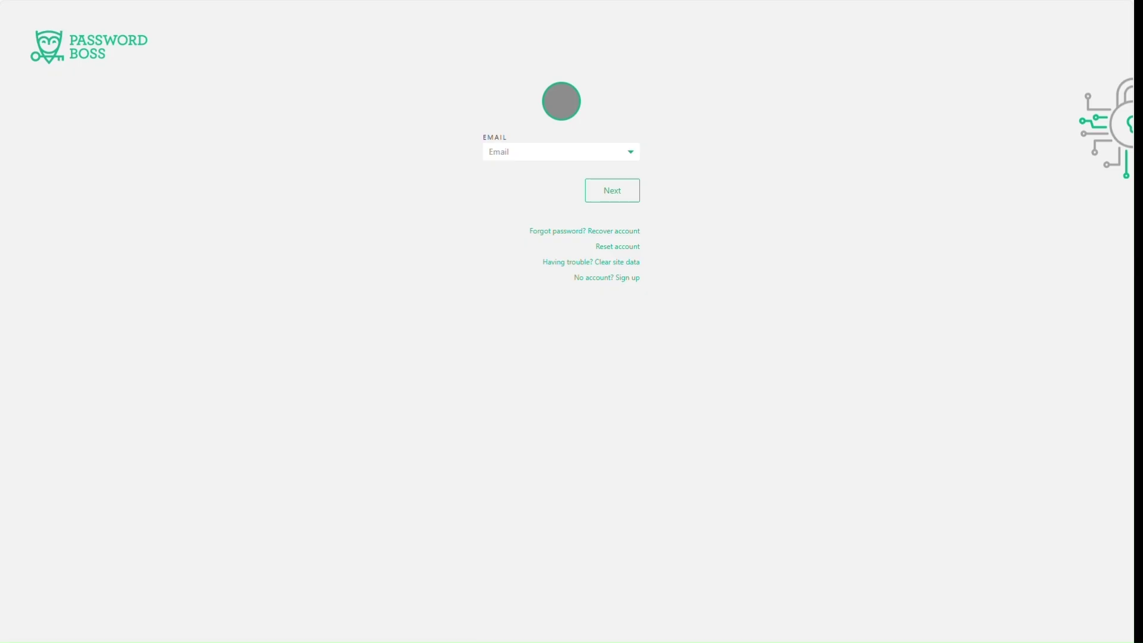
left_click(512, 147)
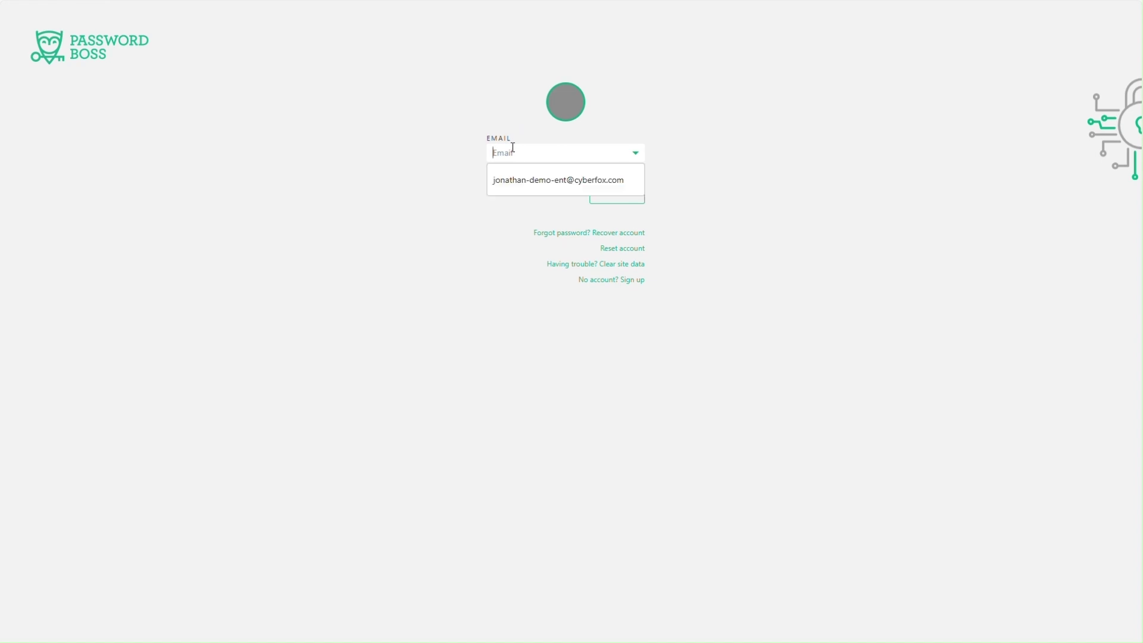
key("ctrl+v")
left_click(673, 153)
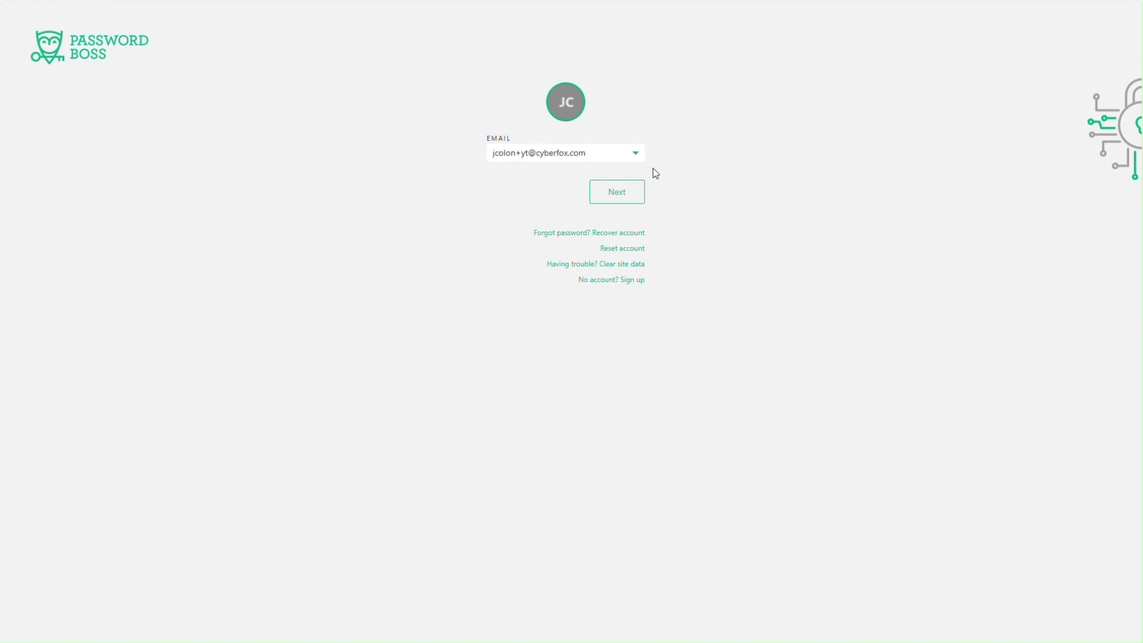
left_click(629, 192)
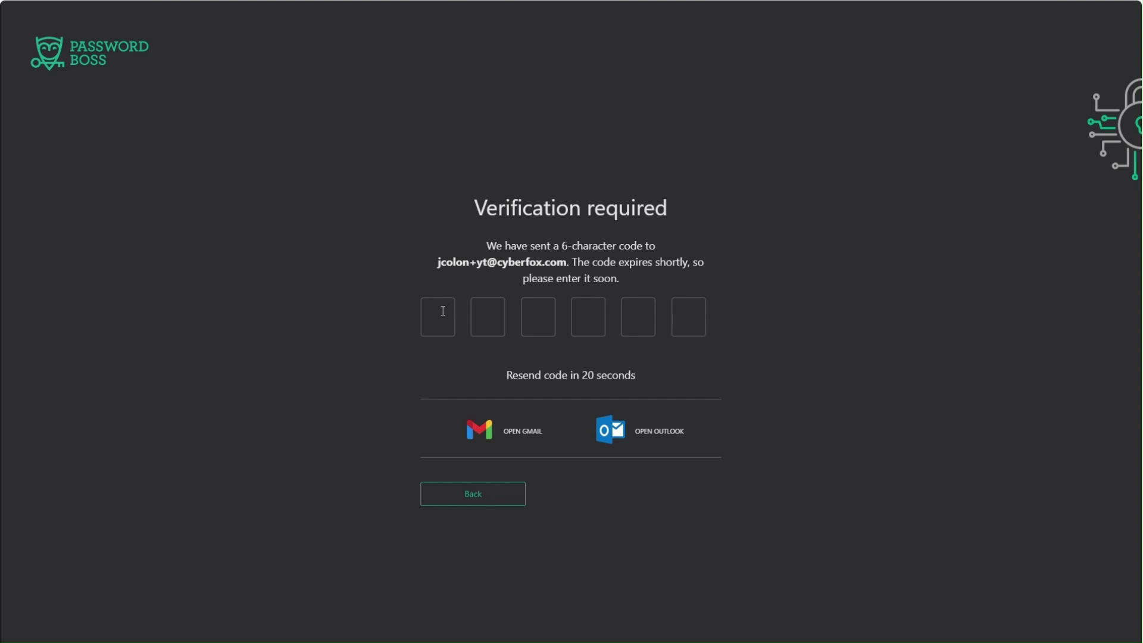
key("ctrl+v")
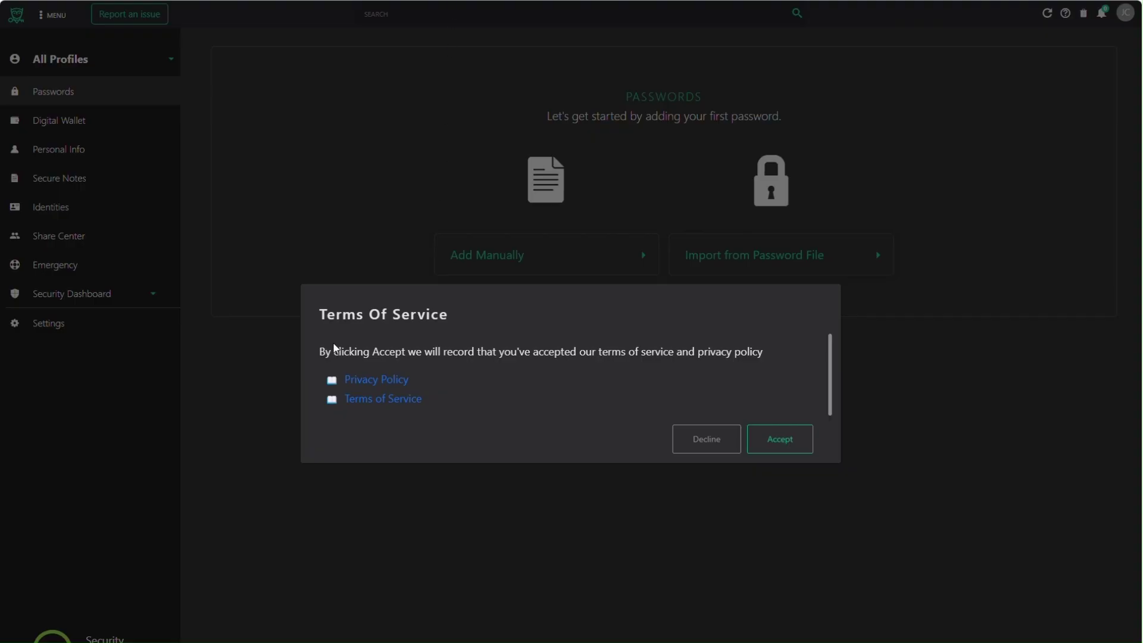
Accept the terms of service and download the account recovery code from Security settings as a PDF
left_click(779, 439)
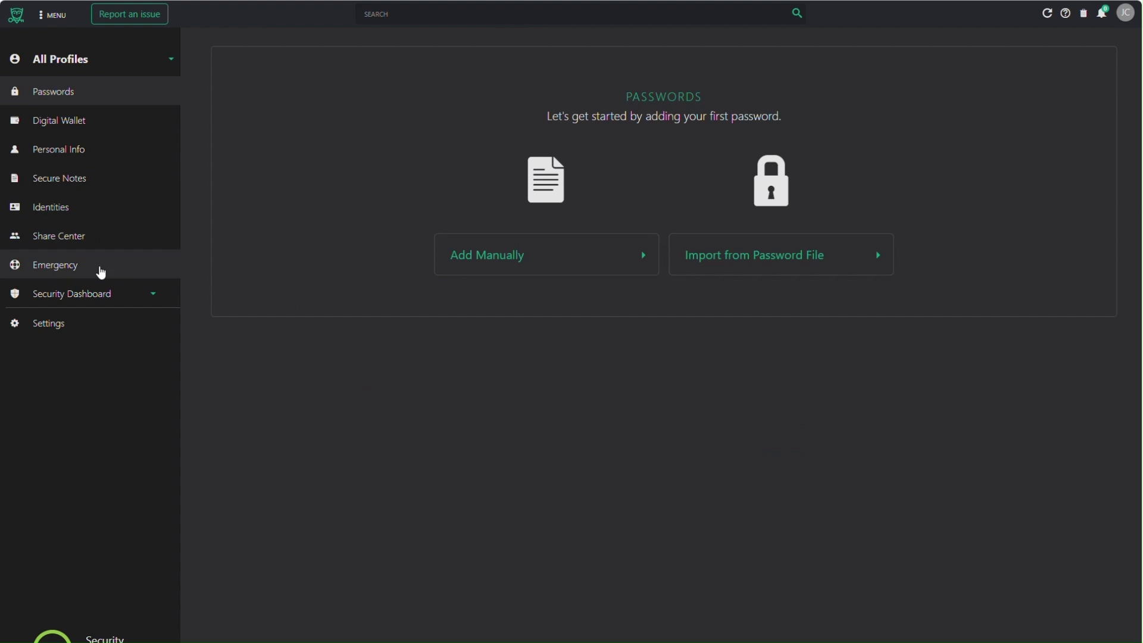
left_click(75, 334)
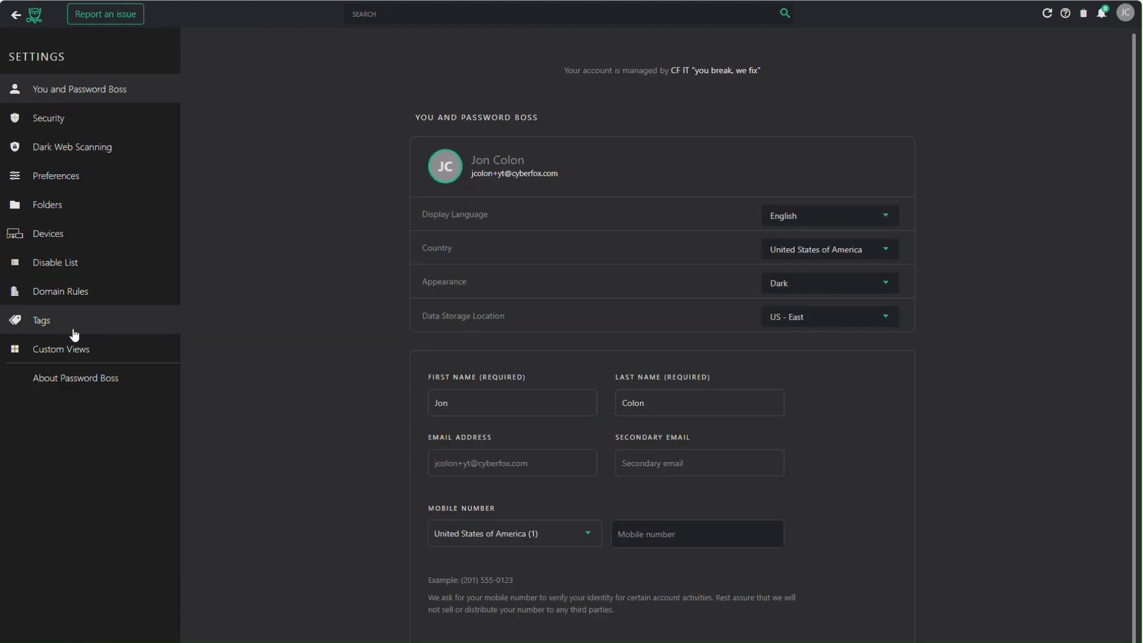
left_click(106, 120)
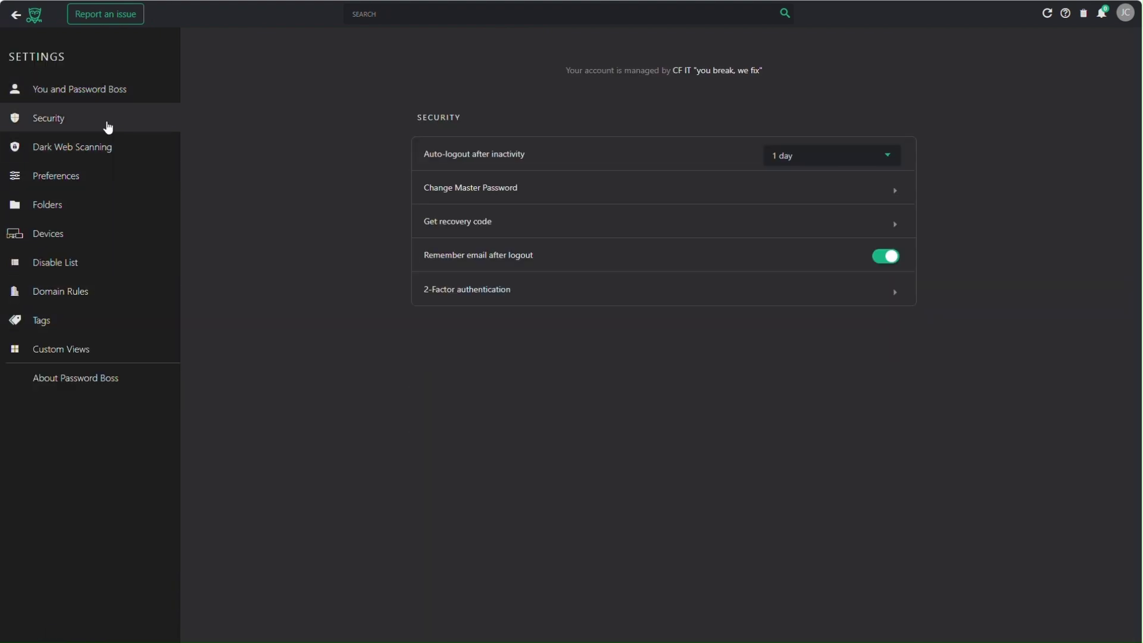
left_click(499, 227)
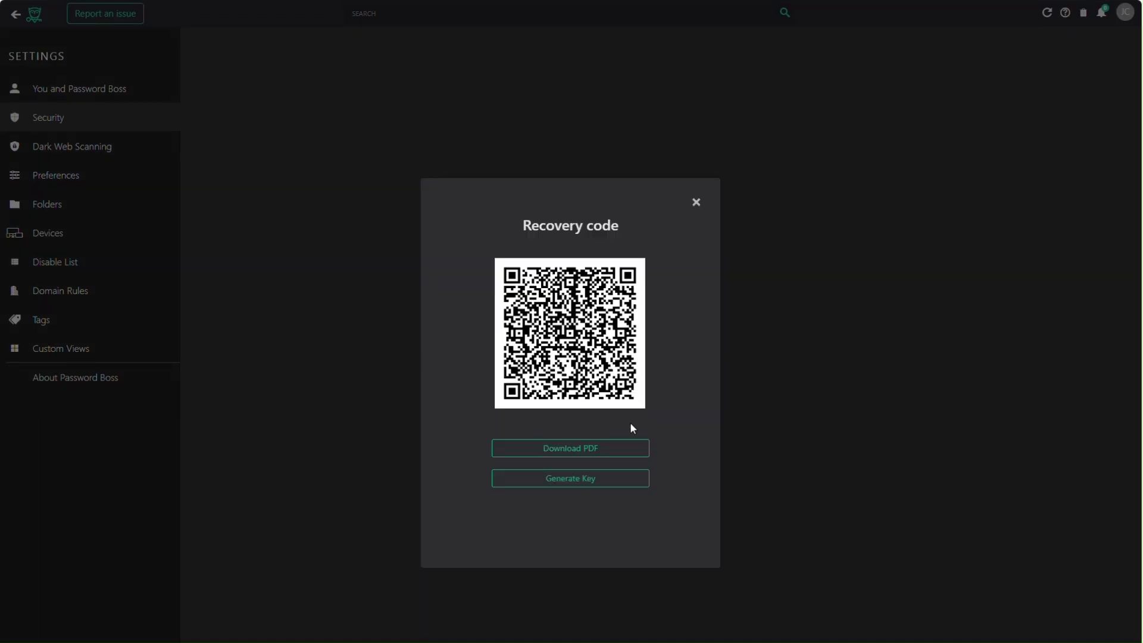
left_click(614, 454)
key("Escape")
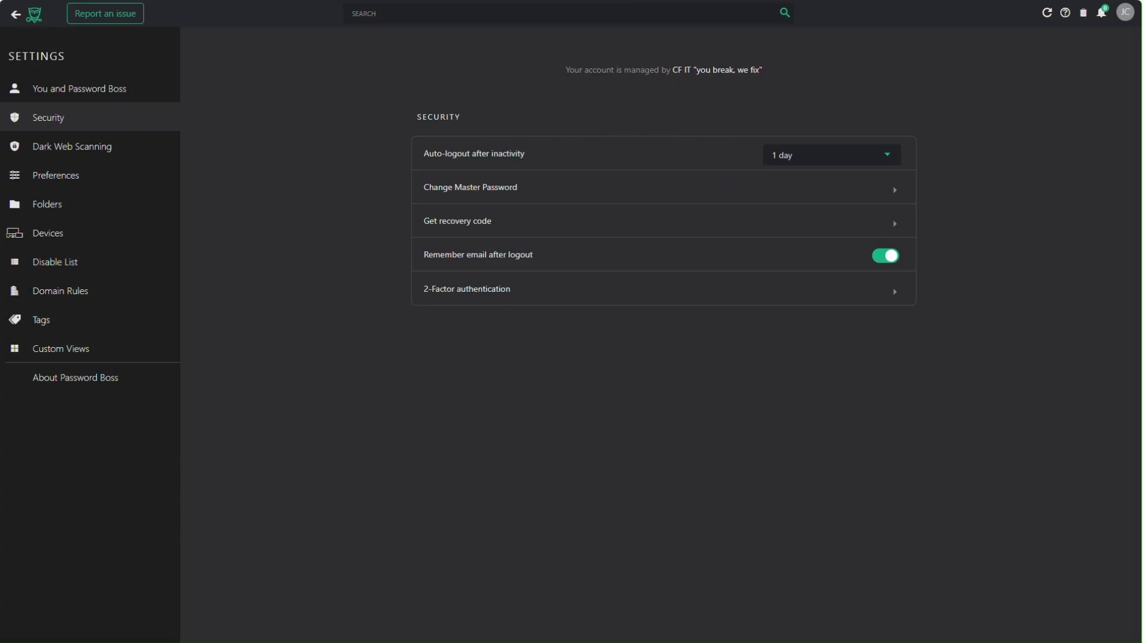
Start two-factor authentication setup from the Security settings
left_click(862, 300)
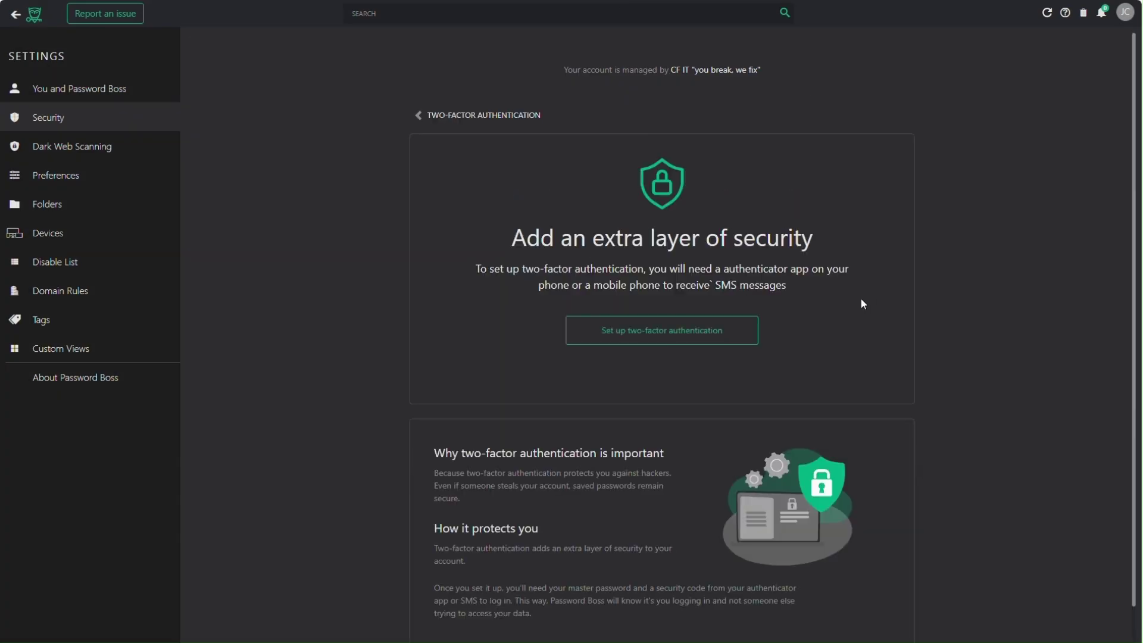
left_click(628, 324)
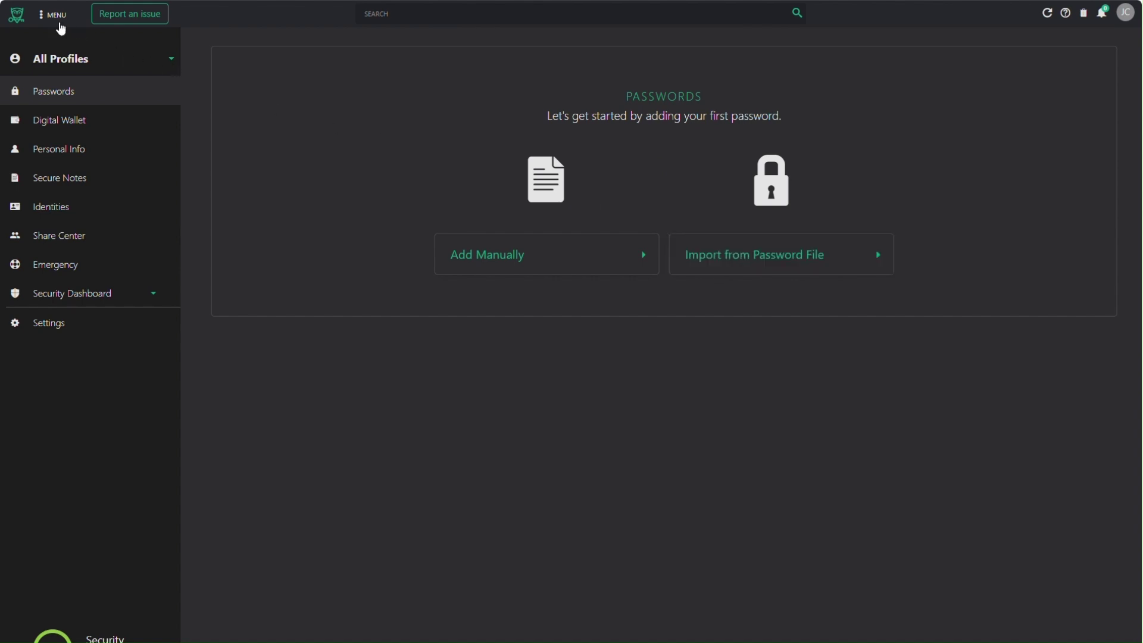
Review the Import Passwords options: From password managers and From CSV file
left_click(47, 22)
mouse_move(52, 38)
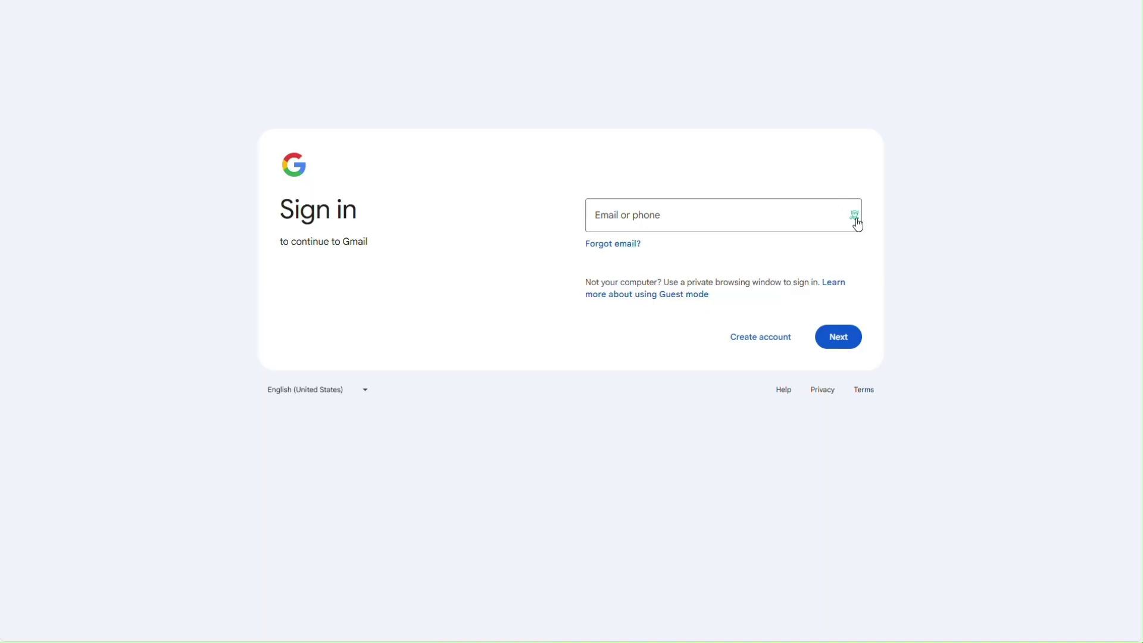
Save a new Gmail login with a Password Boss-generated 18-character password
left_click(855, 219)
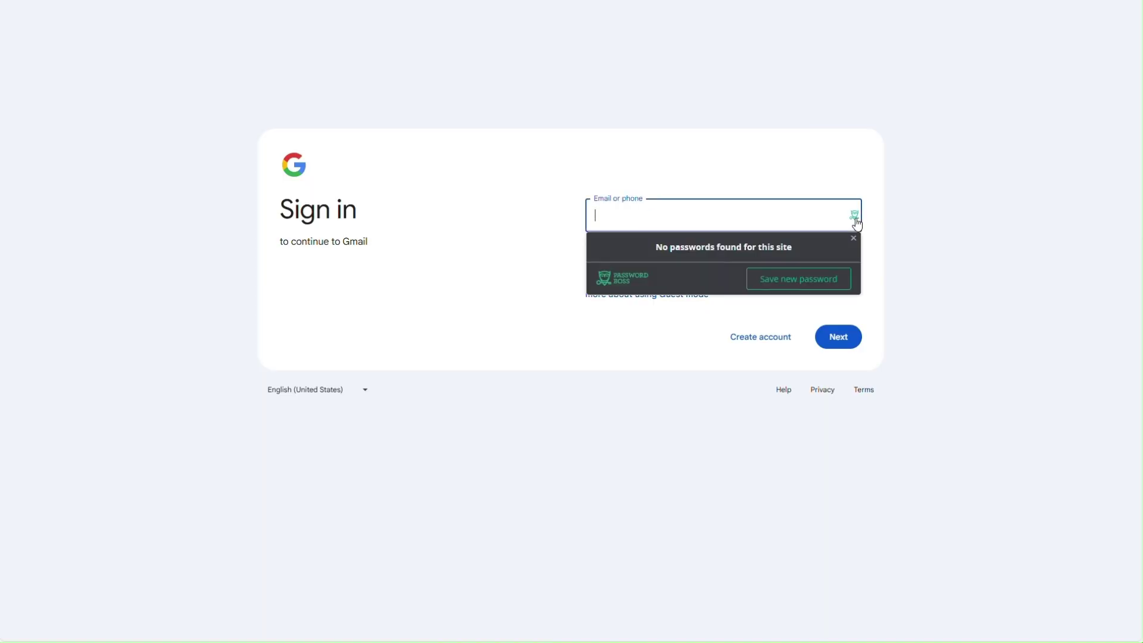
left_click(794, 284)
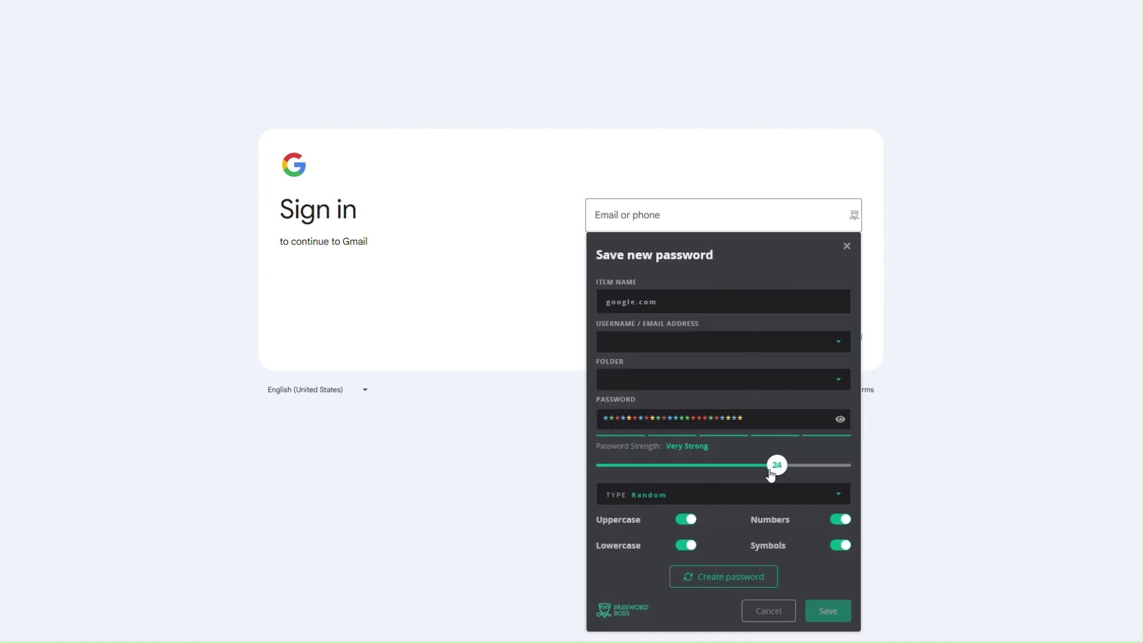
left_click_drag(771, 474, 748, 473)
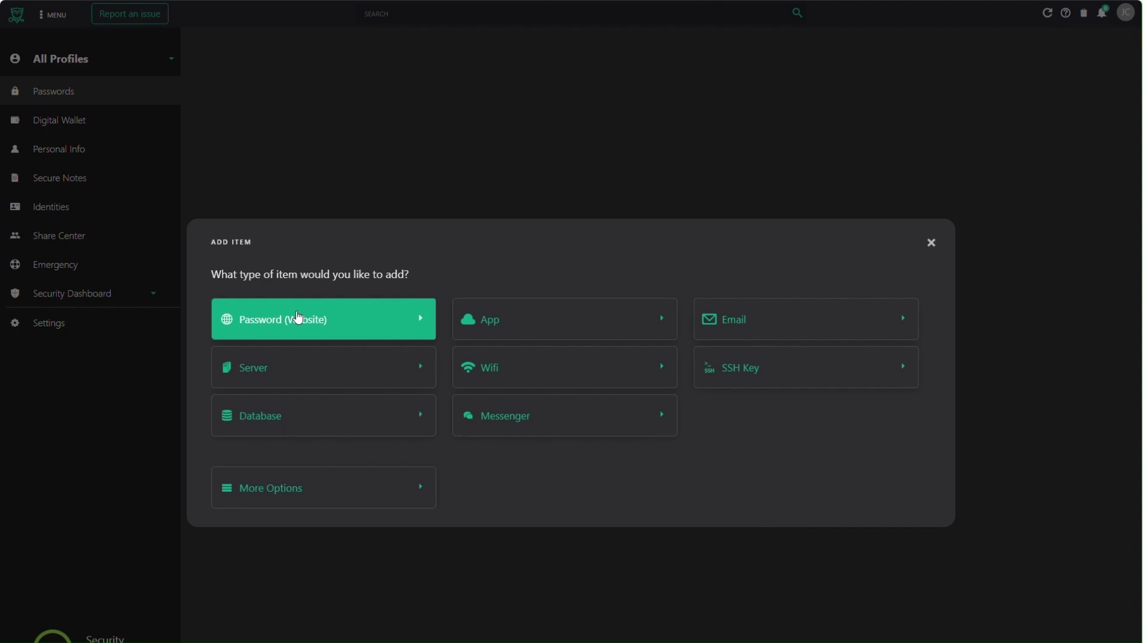
Choose Password (Website) as the new item type
left_click(298, 316)
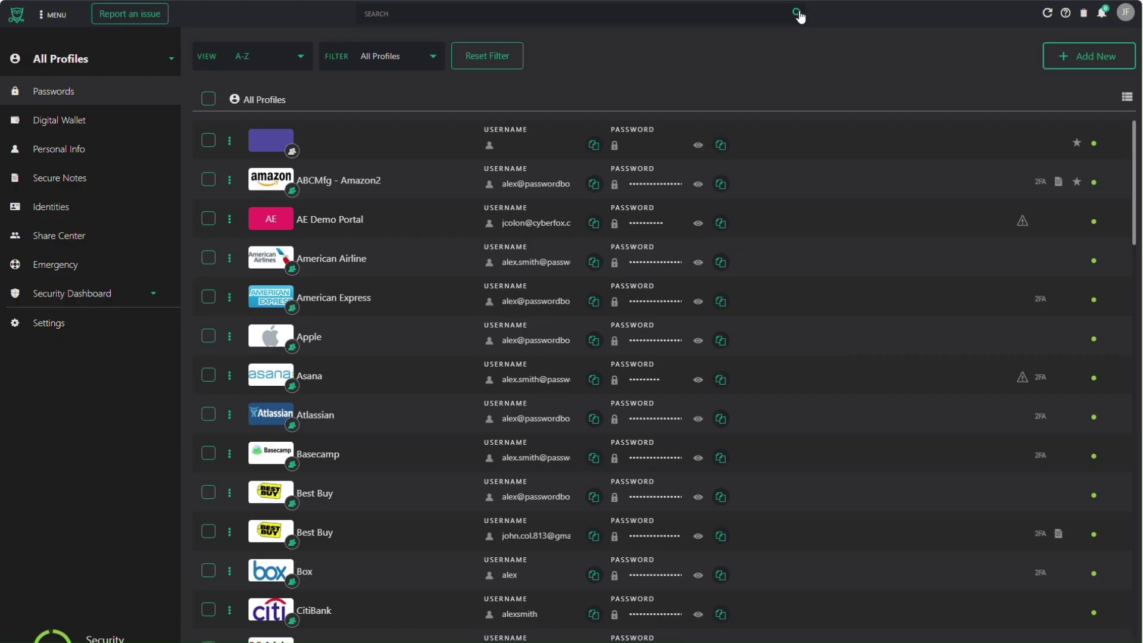
Switch the passwords to card grid and back to list, keep A-Z sorting, then open the full vault page
left_click(1126, 98)
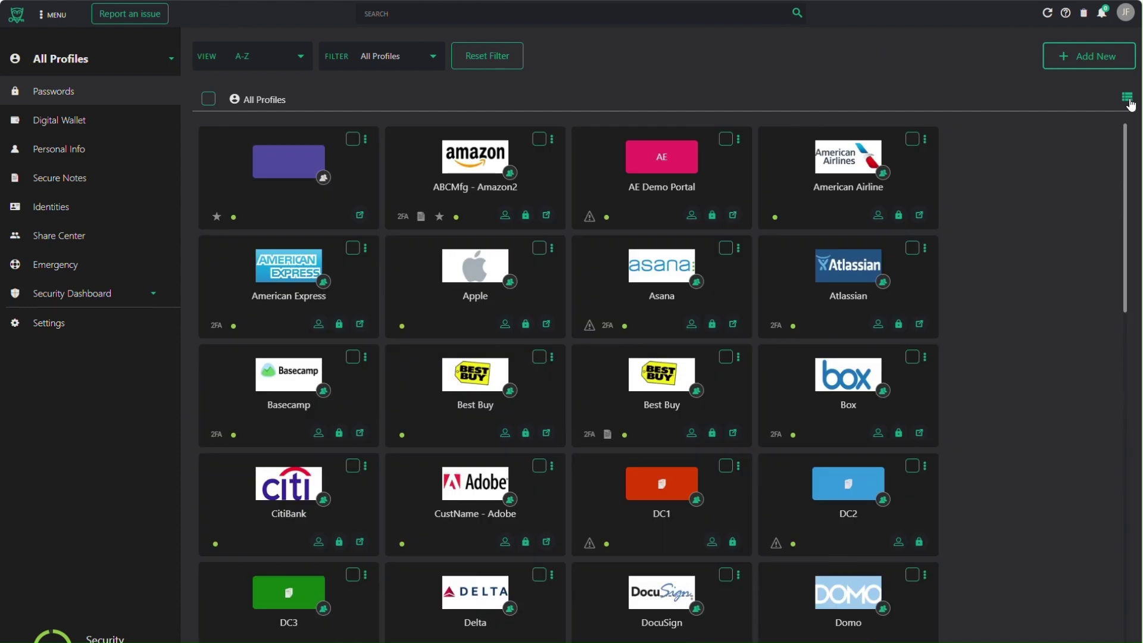
left_click(1128, 100)
left_click(269, 56)
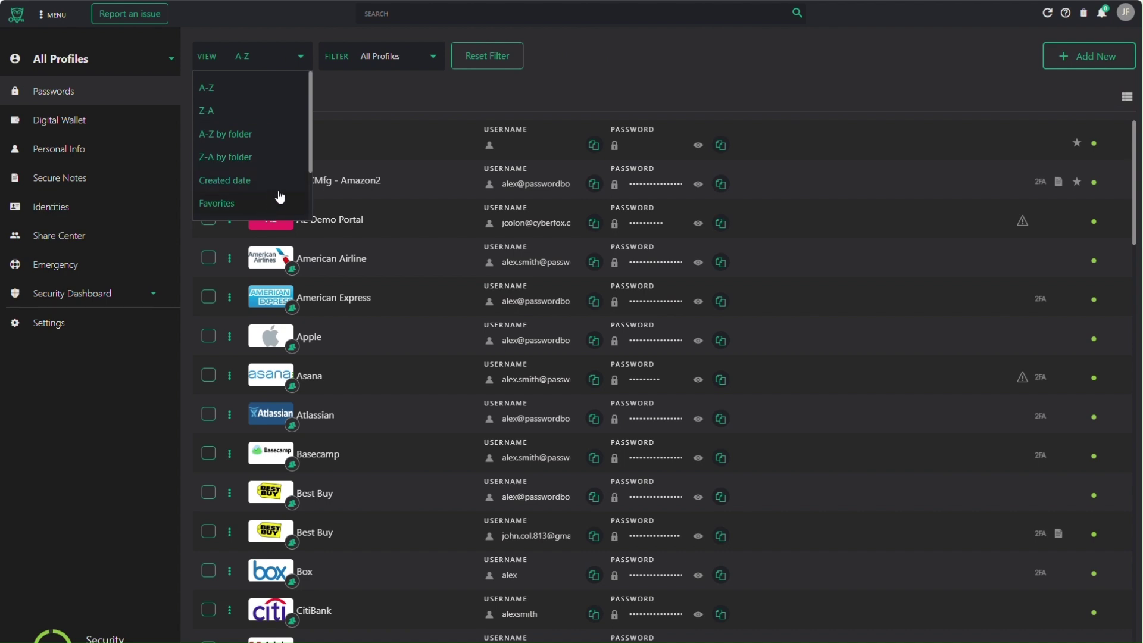
left_click(380, 92)
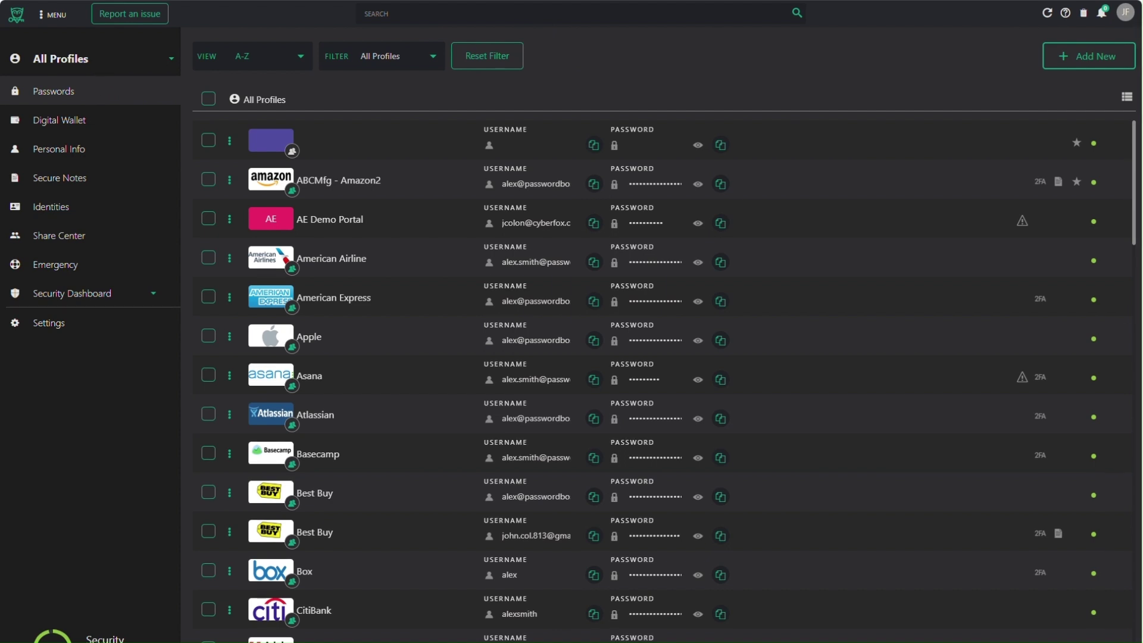
mouse_move(905, 178)
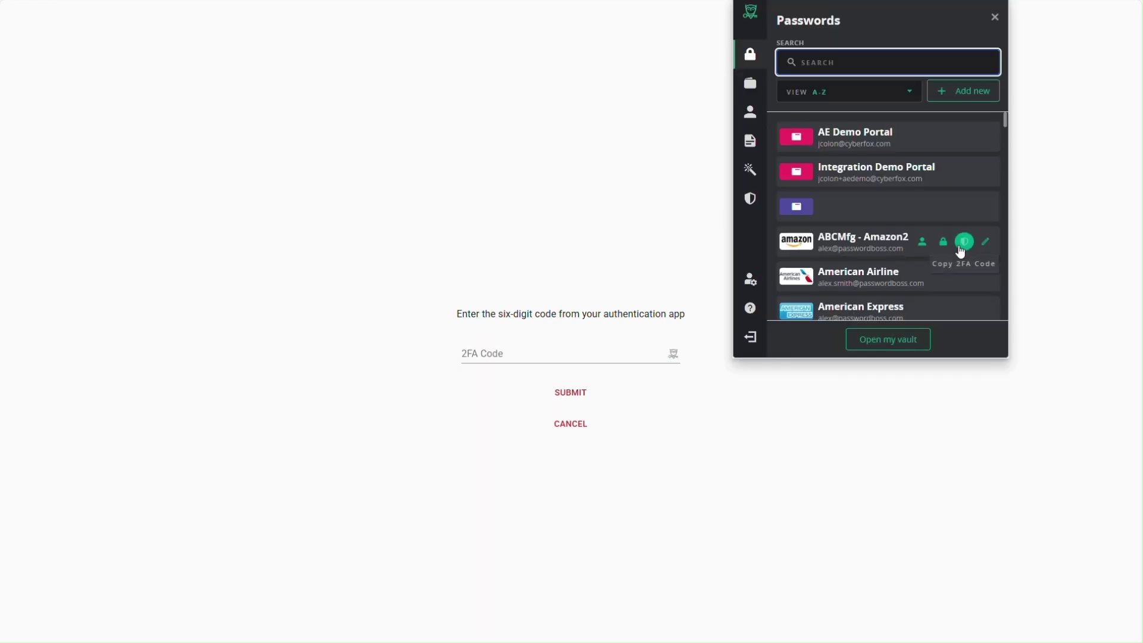
left_click(888, 339)
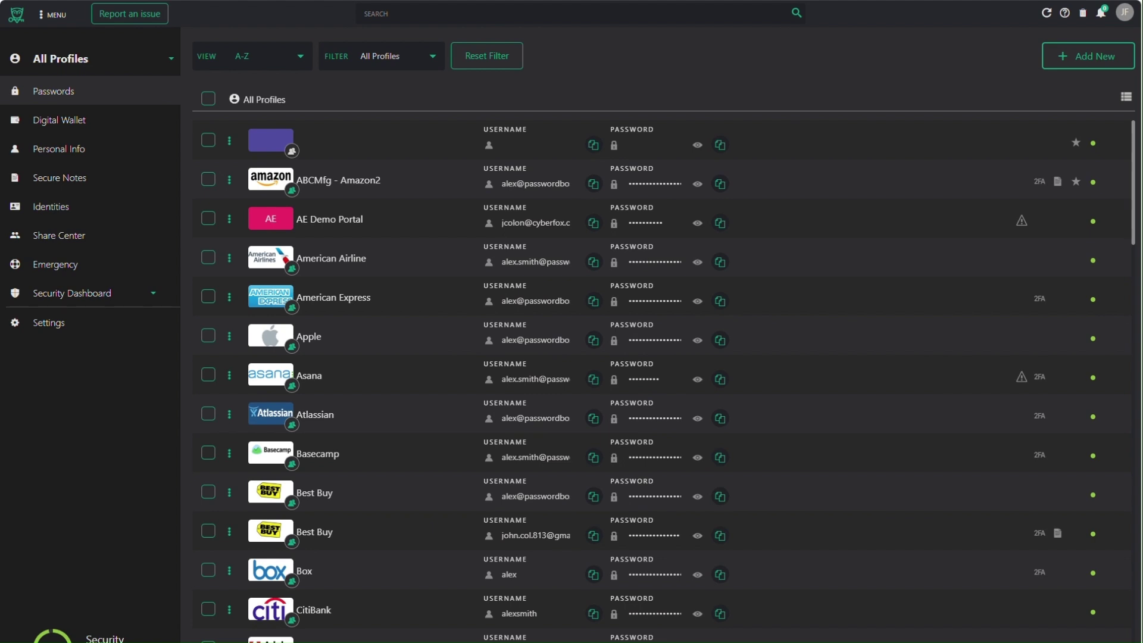
Browse Digital Wallet and Personal Info, opening and closing each section's Add New dialog
left_click(99, 133)
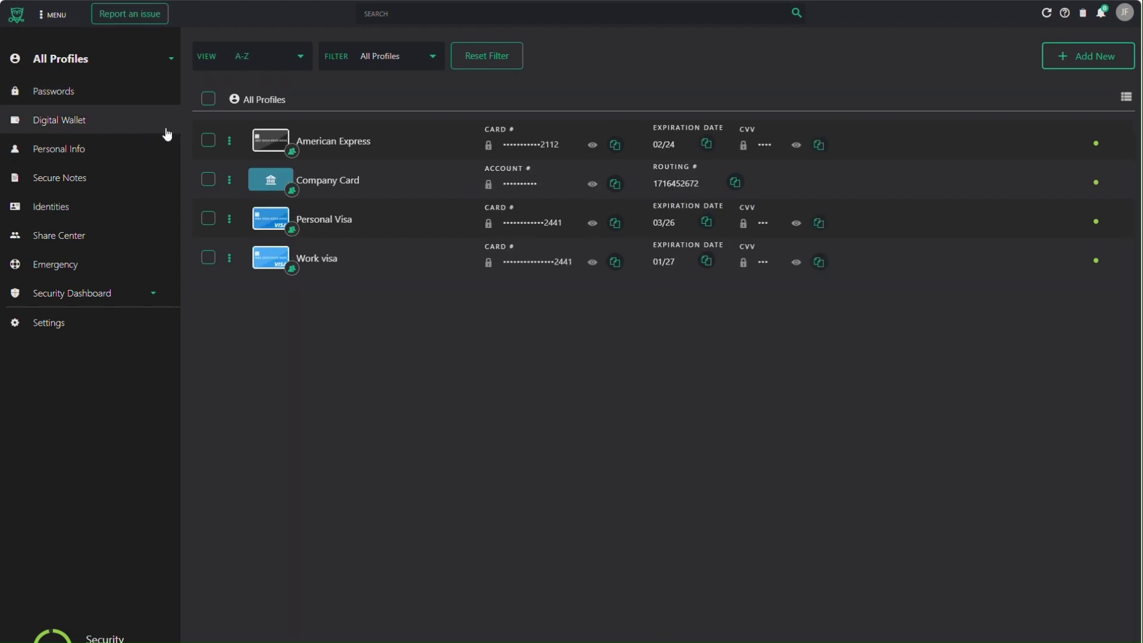
left_click(1054, 60)
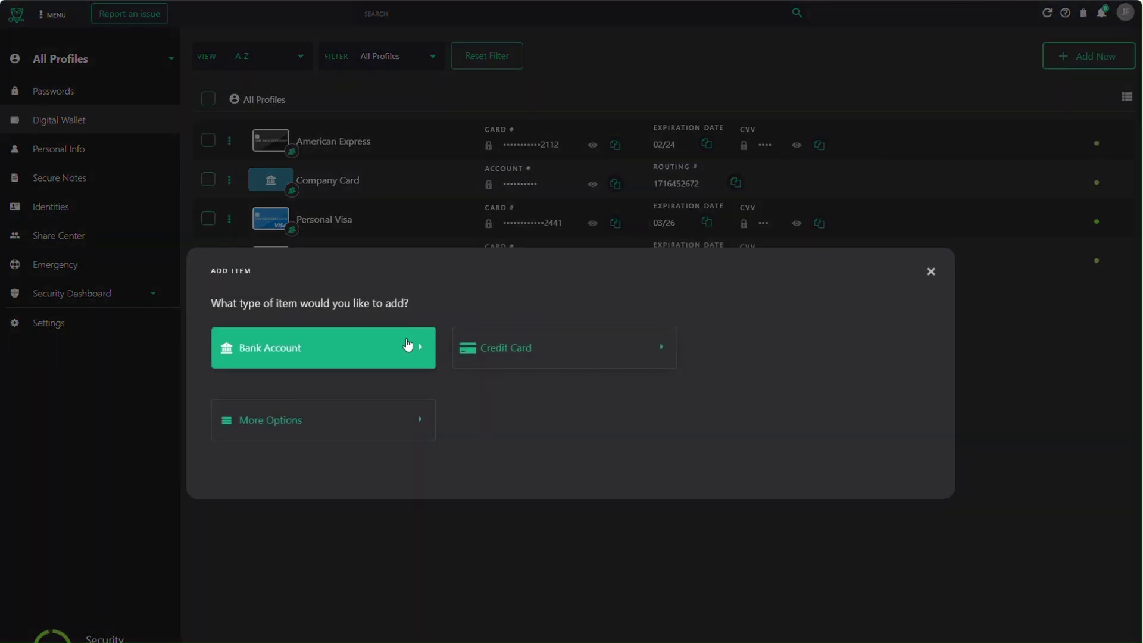
left_click(523, 349)
left_click(78, 149)
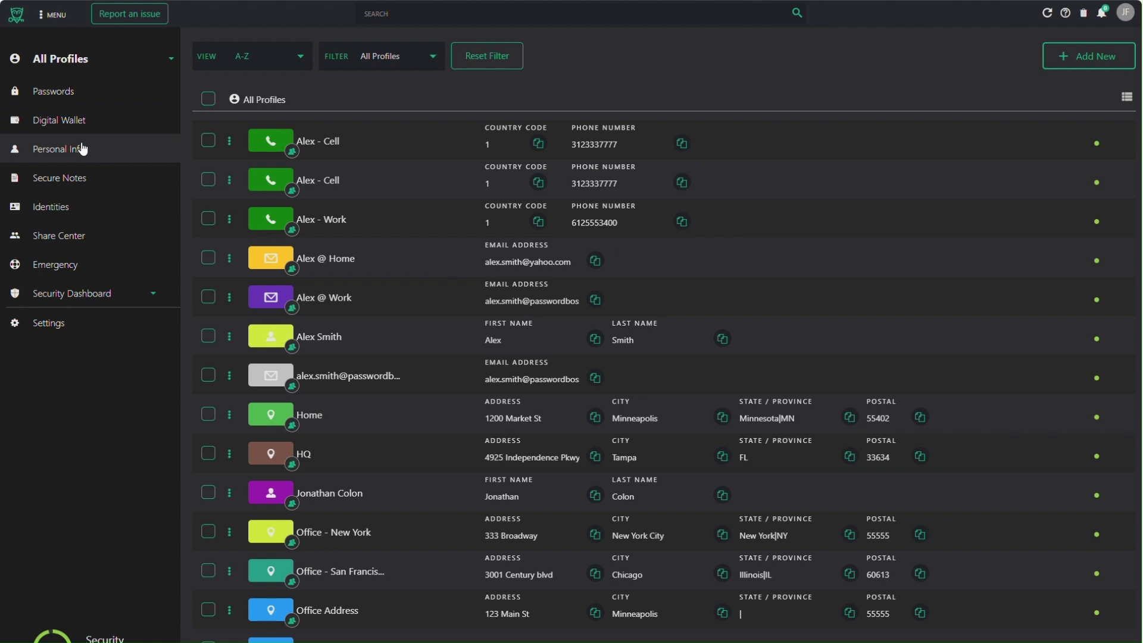
left_click(1074, 46)
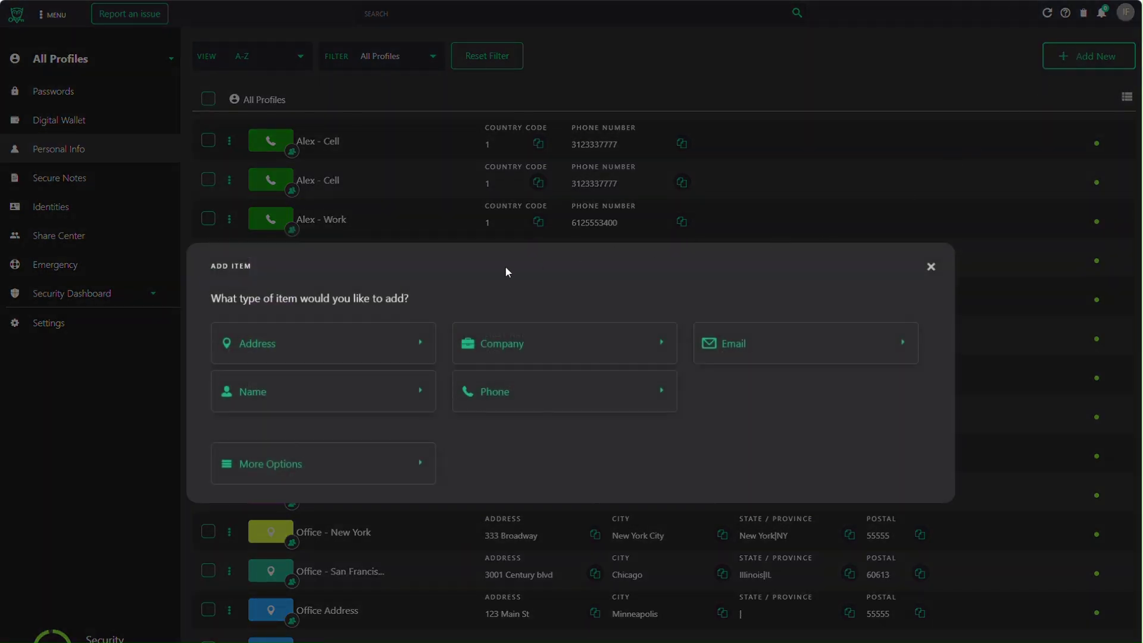
left_click(76, 196)
Open Identities and view the Personal Visa identity's edit panel, then close it
left_click(77, 203)
left_click(410, 61)
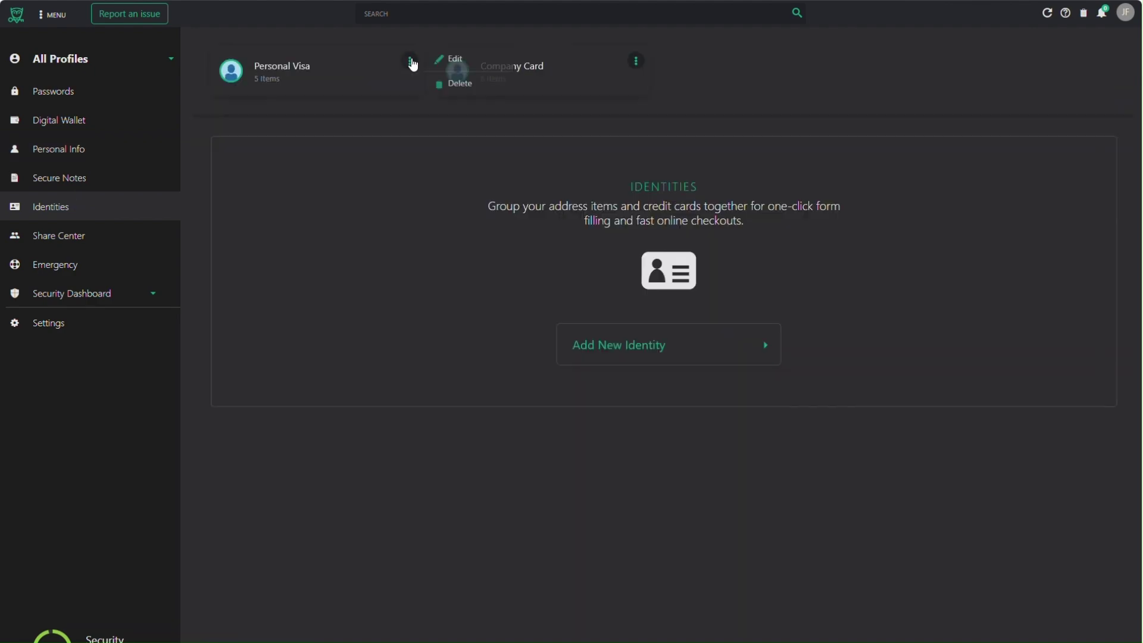
left_click(453, 59)
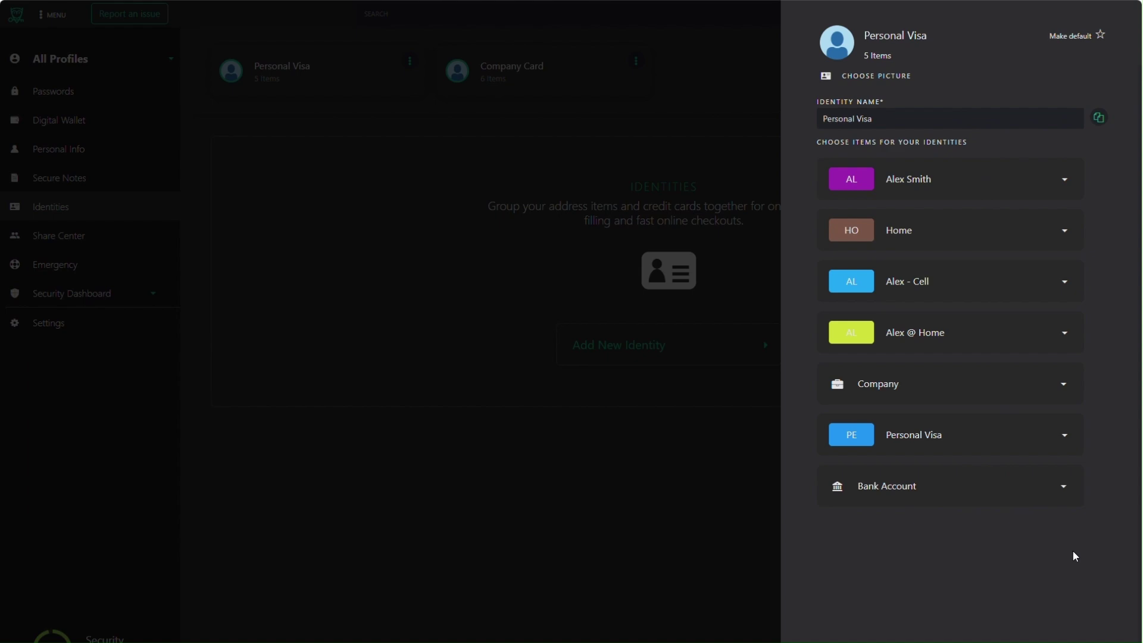
key("Escape")
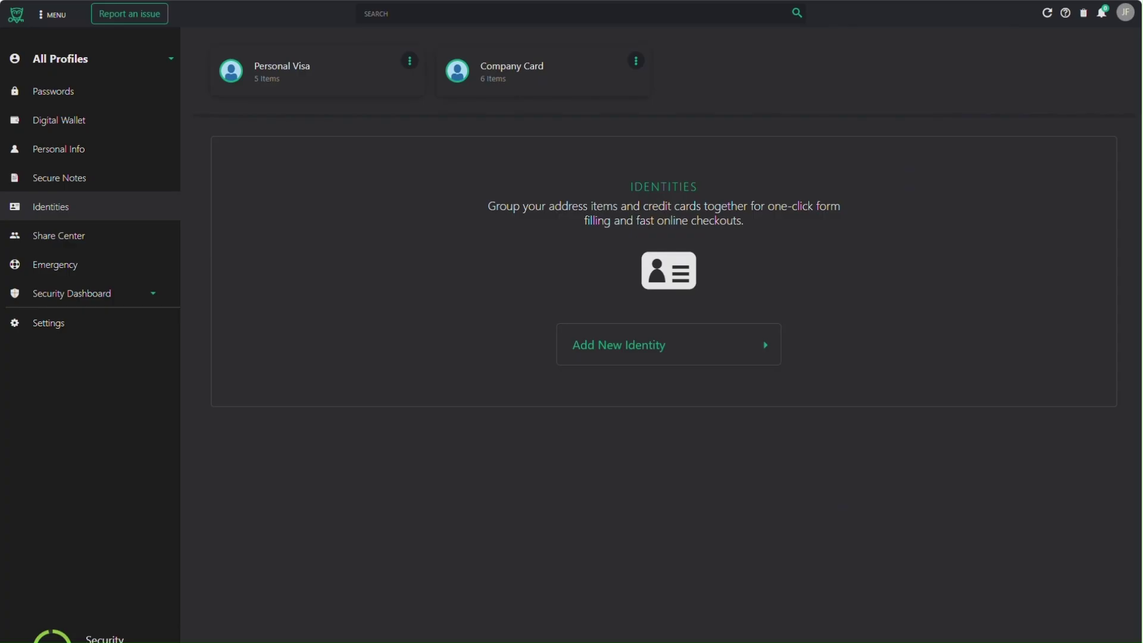
In Share Center, check a new share's permission levels for Sales - Engineering, then cancel
left_click(94, 234)
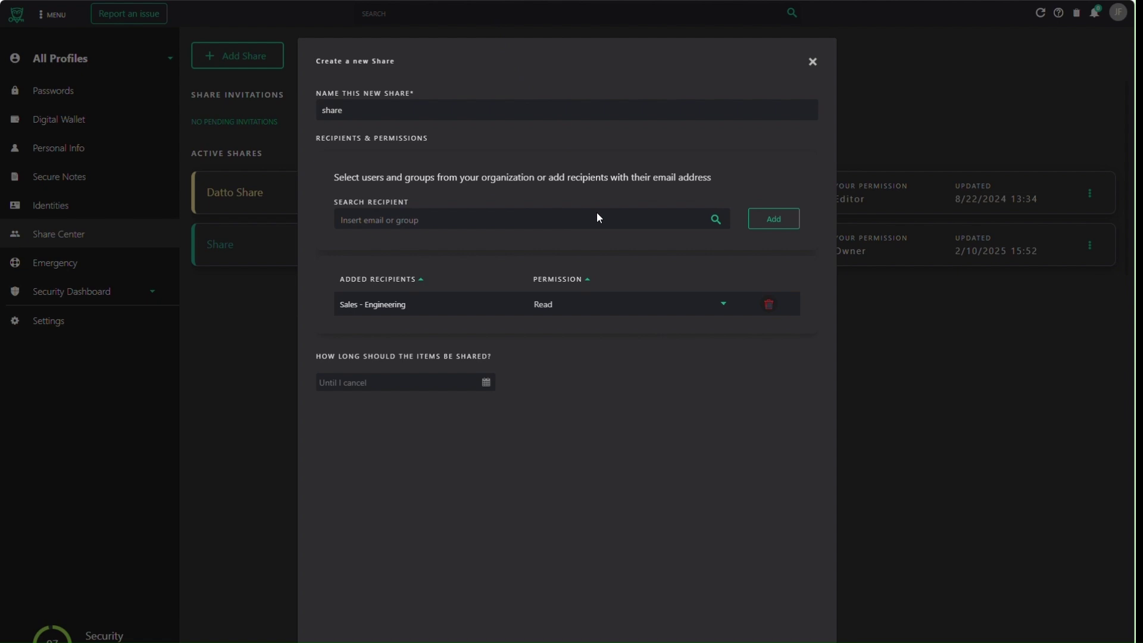
left_click(624, 307)
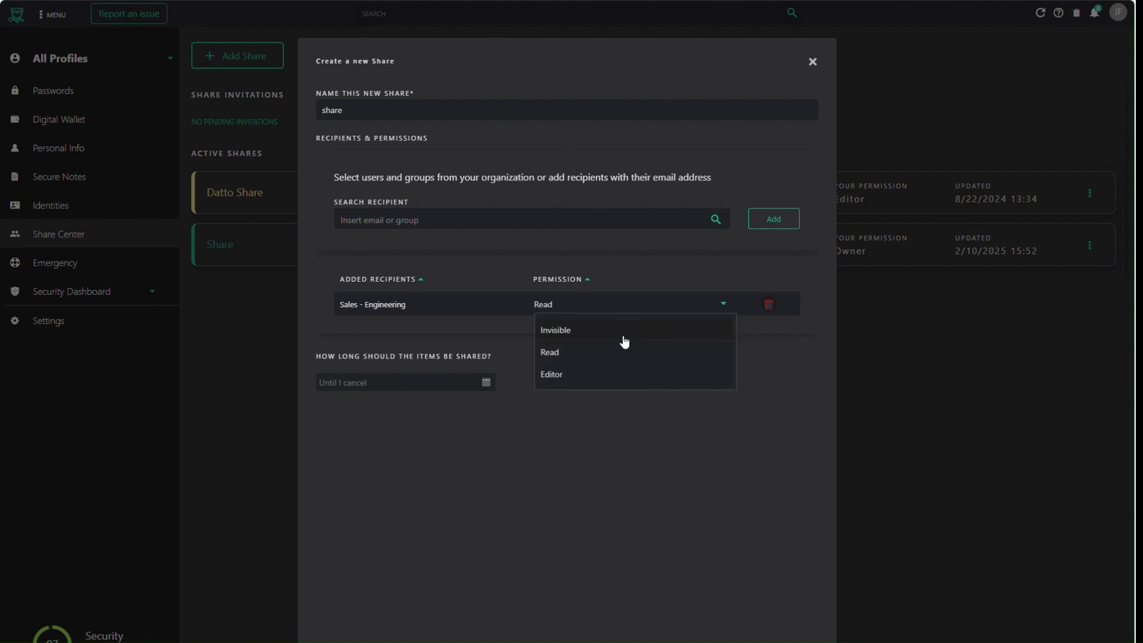
left_click(77, 268)
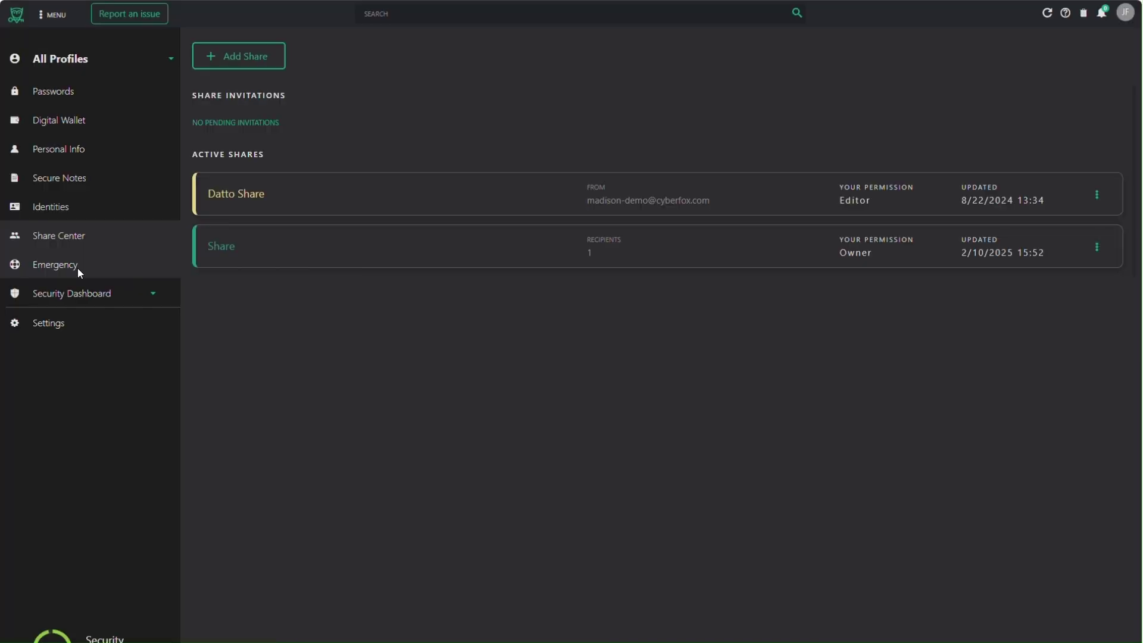
Preview the New Emergency Access waiting period choices, cancel, and go to the Security Dashboard
left_click(78, 270)
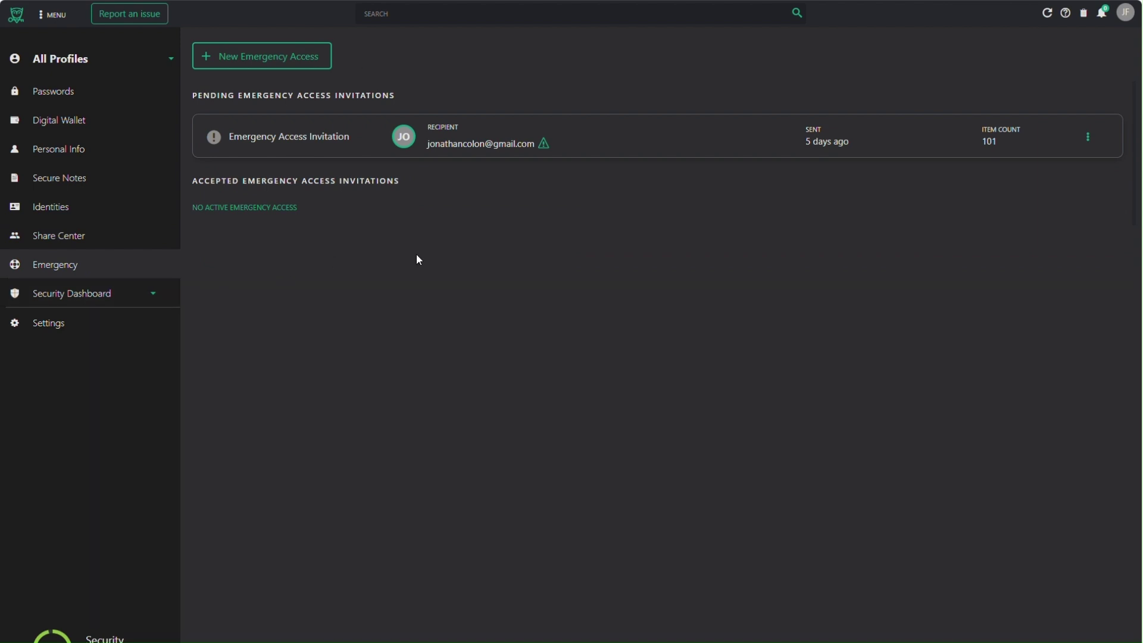
left_click(319, 69)
left_click(597, 234)
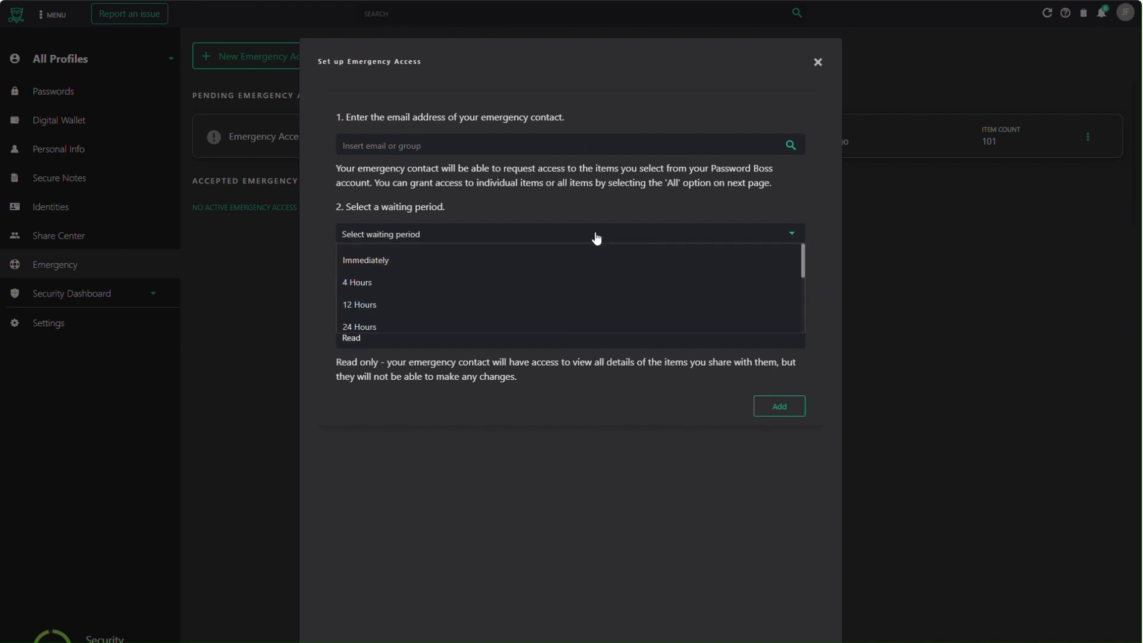
key("Escape")
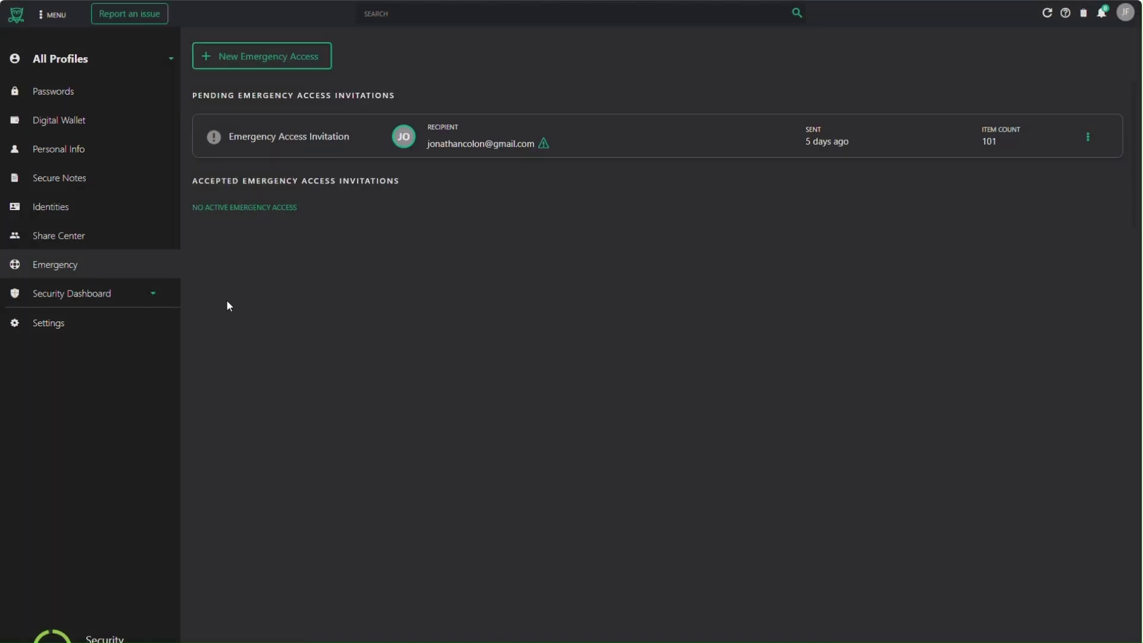
left_click(117, 295)
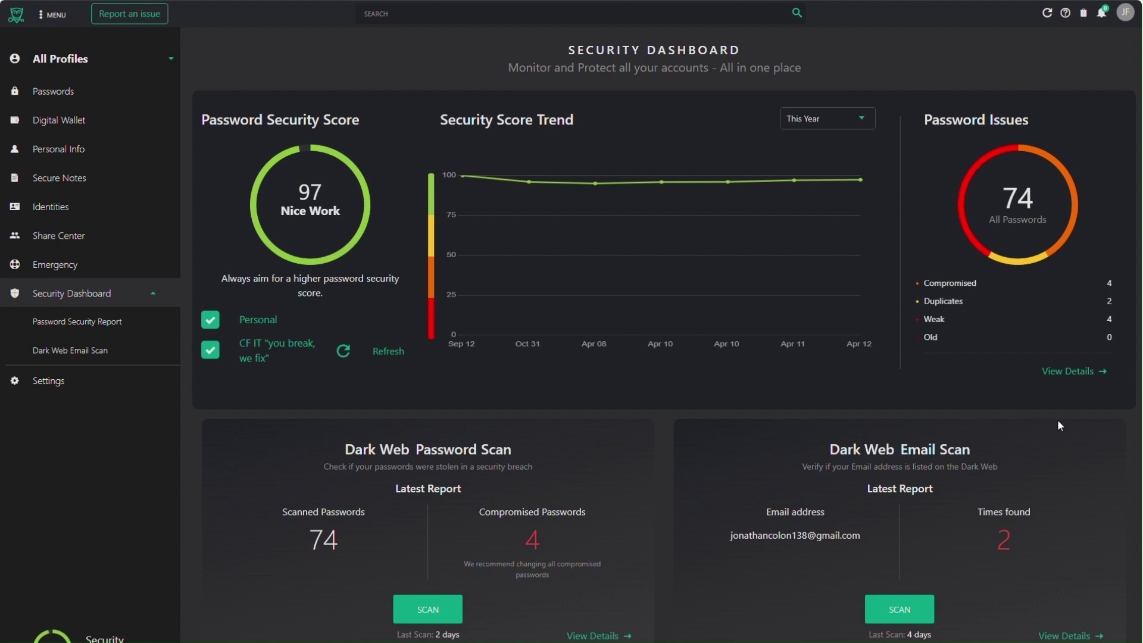
Open the password issue details and filter to the compromised passwords
left_click(1068, 375)
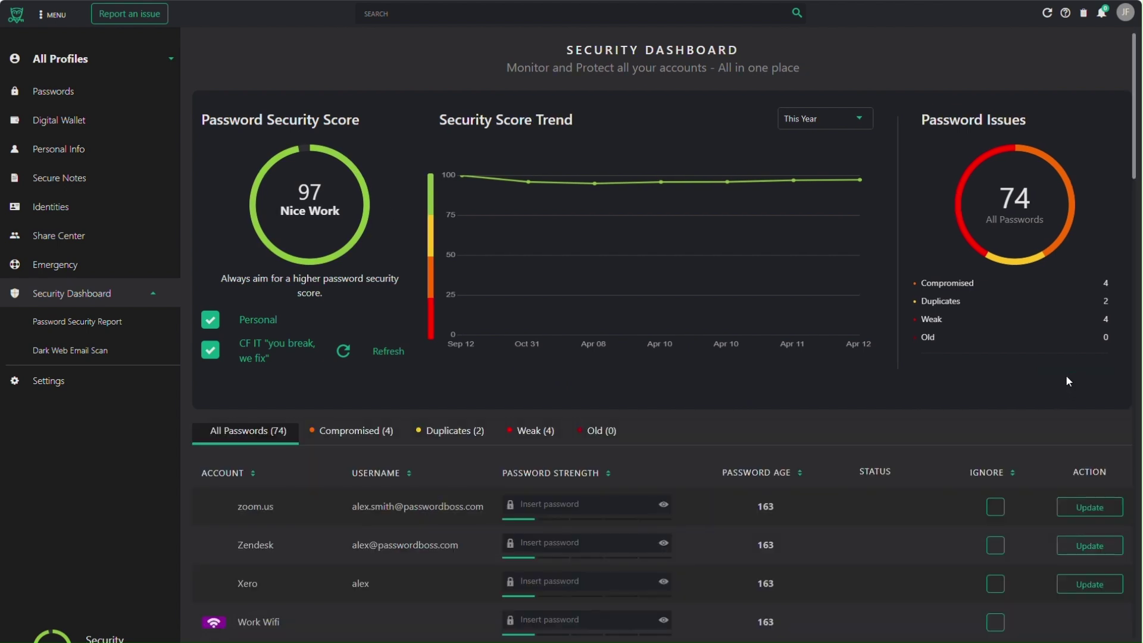
scroll(788, 447, "down", 2)
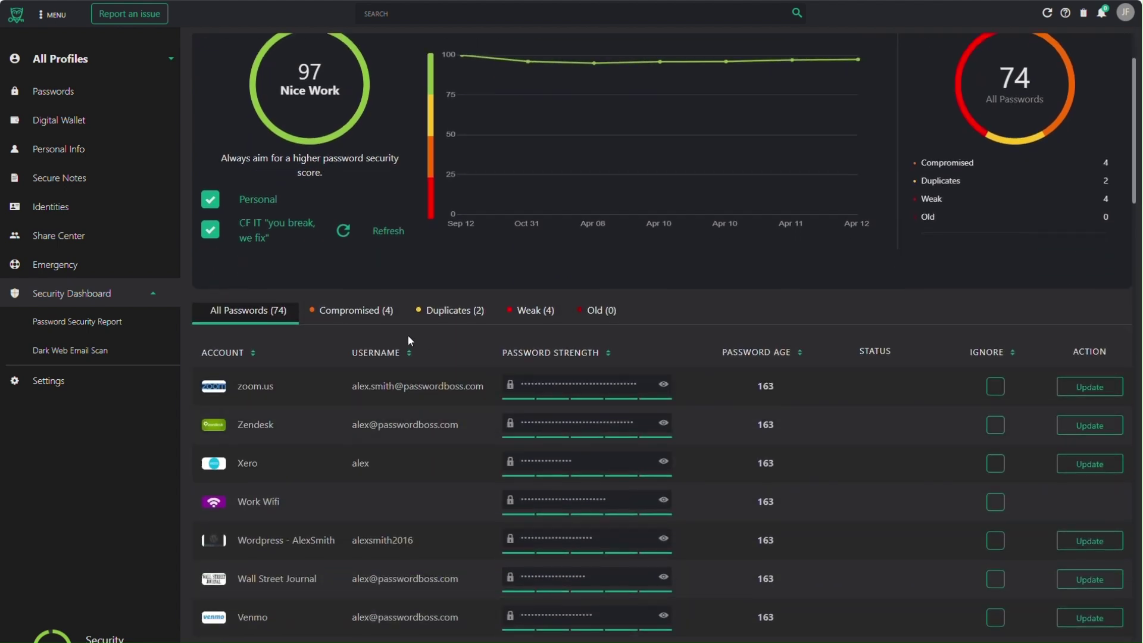
left_click(364, 319)
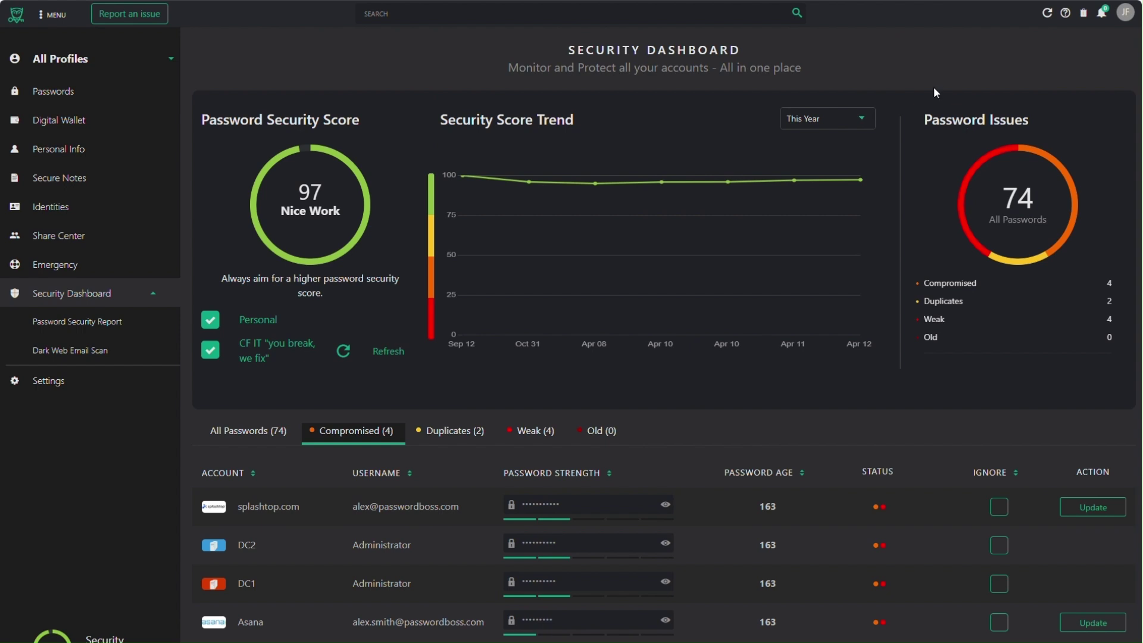
Review the Dark Web Email Scan breaches, then return to the Passwords list
left_click(89, 350)
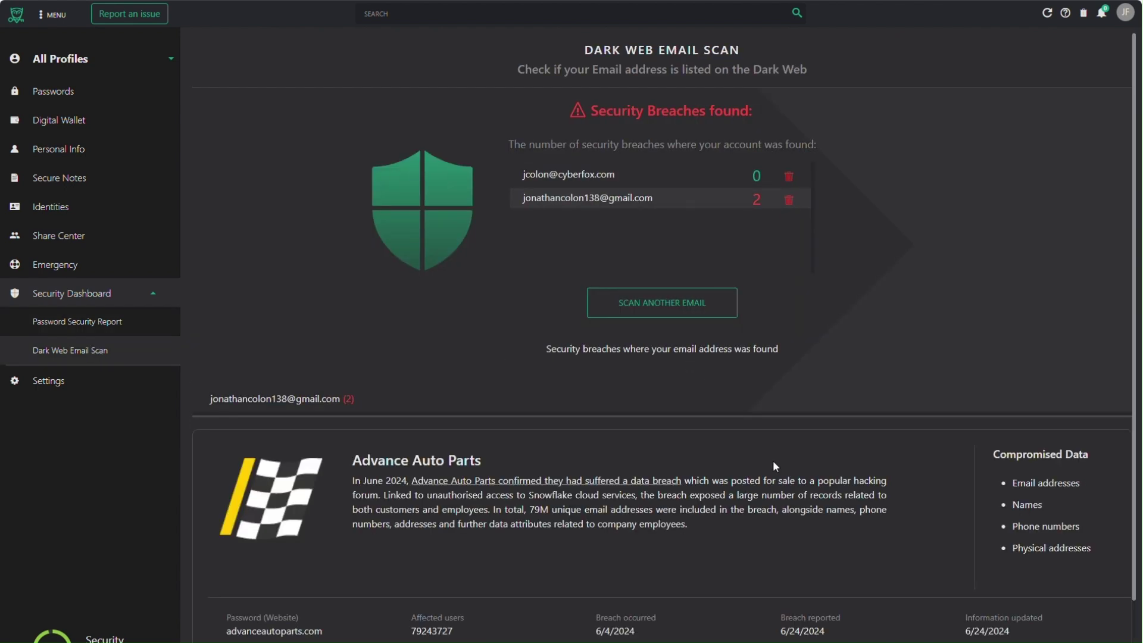
scroll(866, 540, "down", 3)
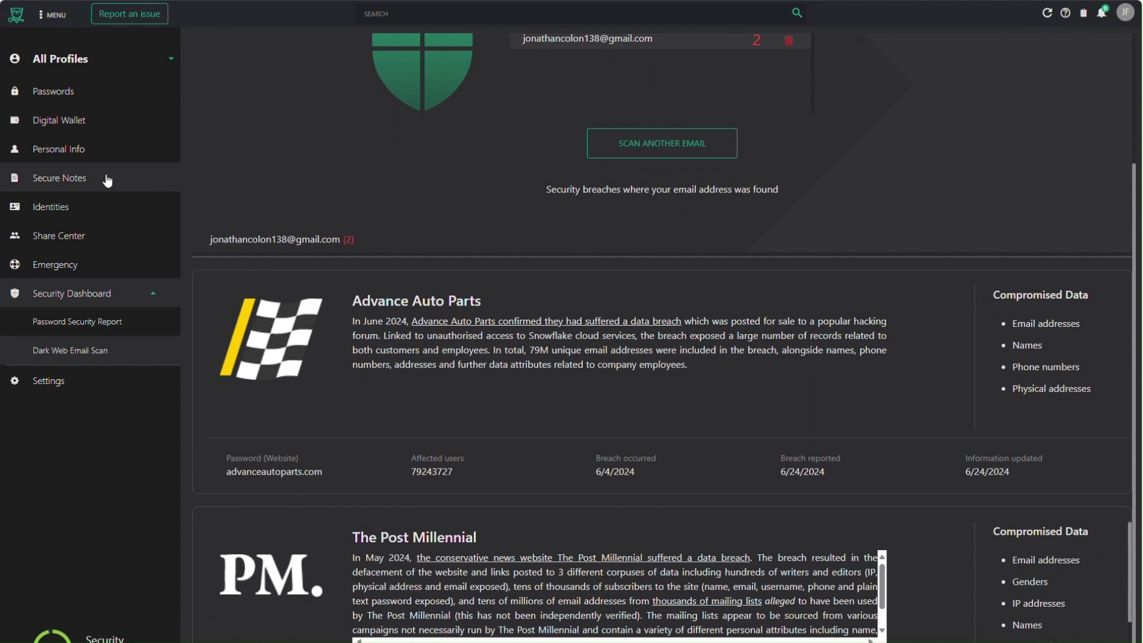
left_click(53, 91)
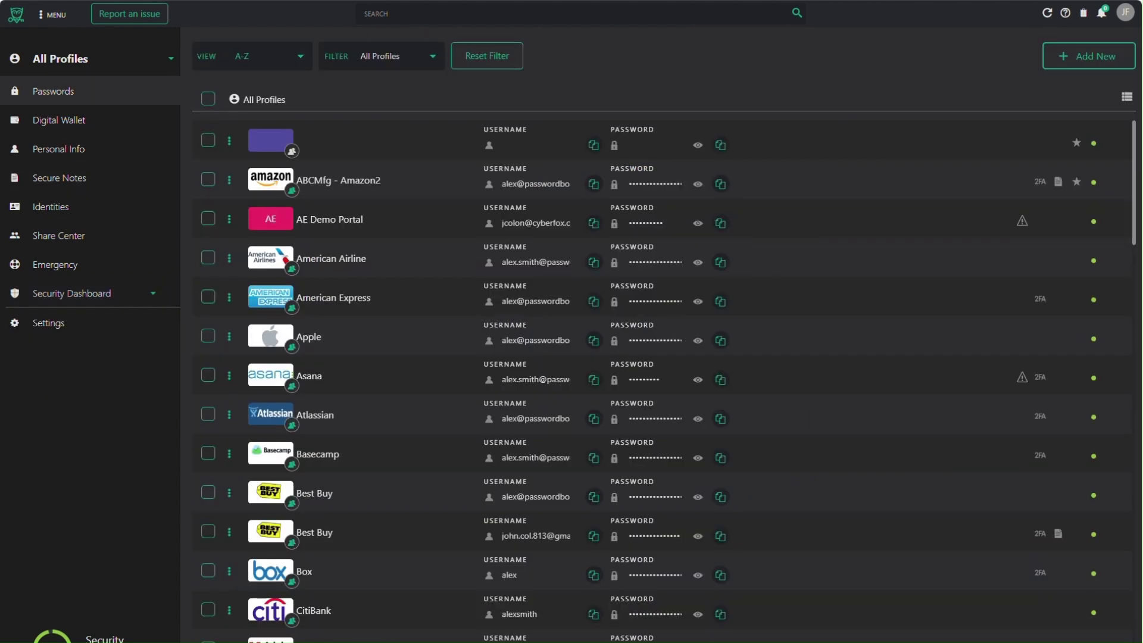